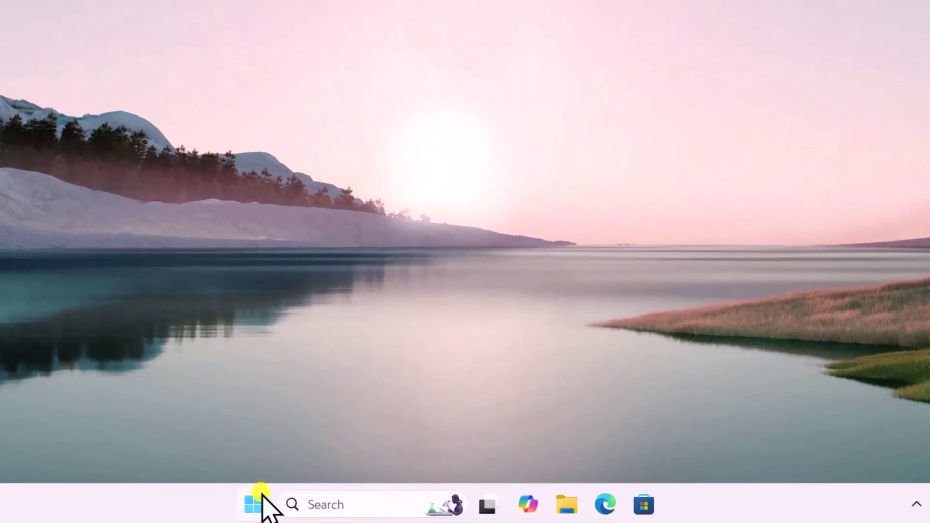
Restart the PC from the Start menu's power options.
left_click(261, 494)
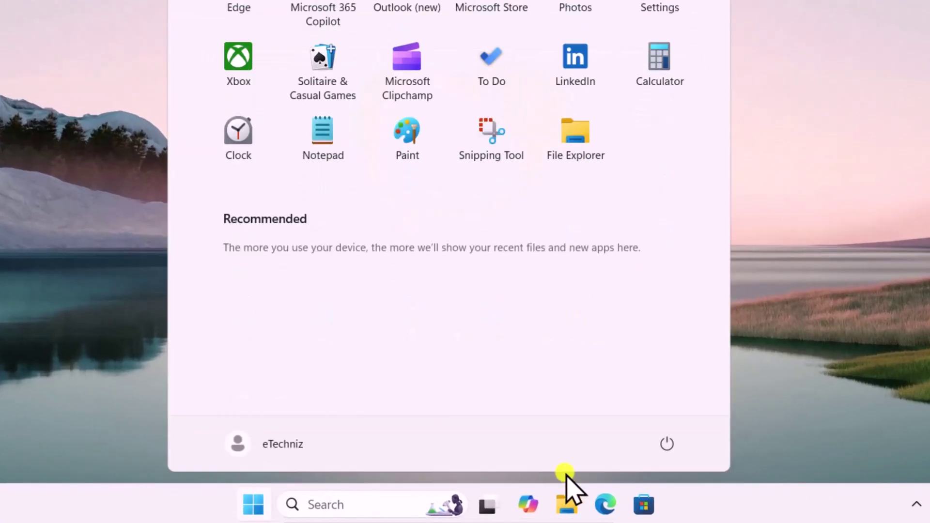
left_click(666, 442)
left_click(690, 409)
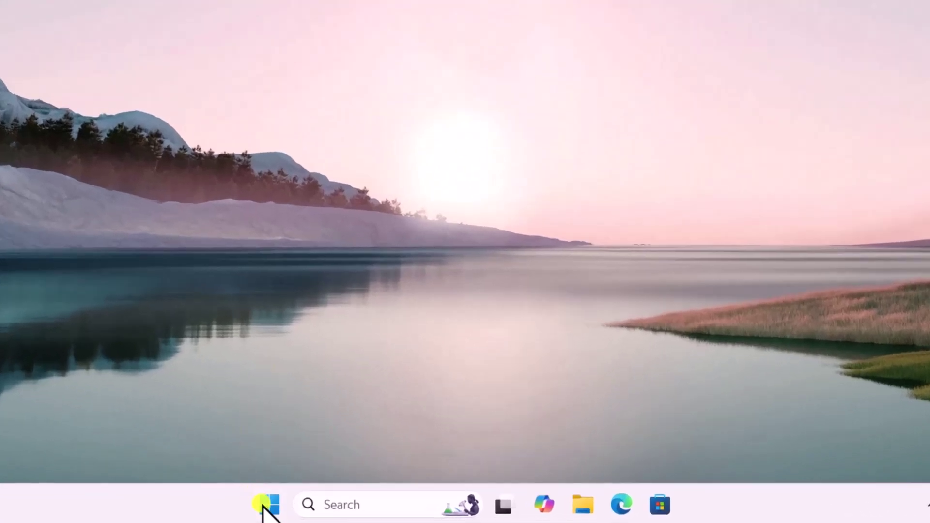
Find 'windows store' in Settings and start the Windows Store Apps troubleshooter, then close everything.
left_click(263, 507)
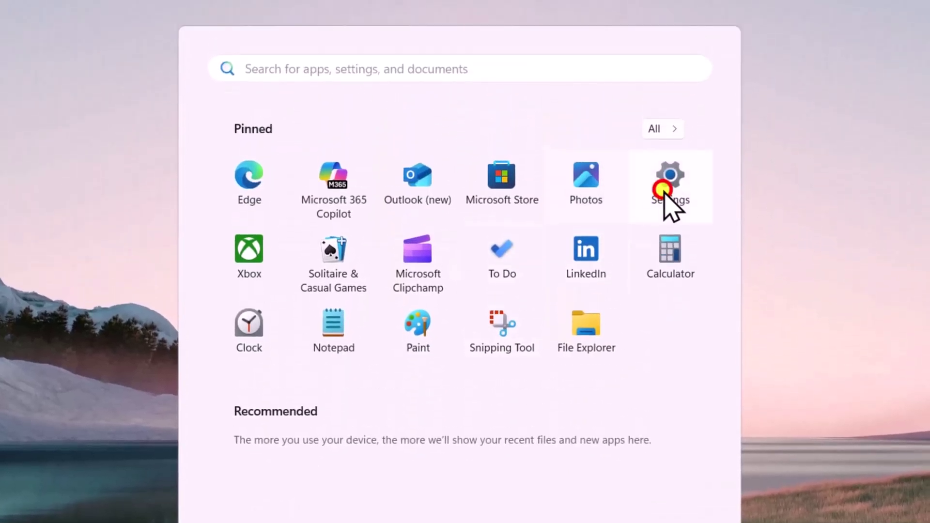
left_click(673, 170)
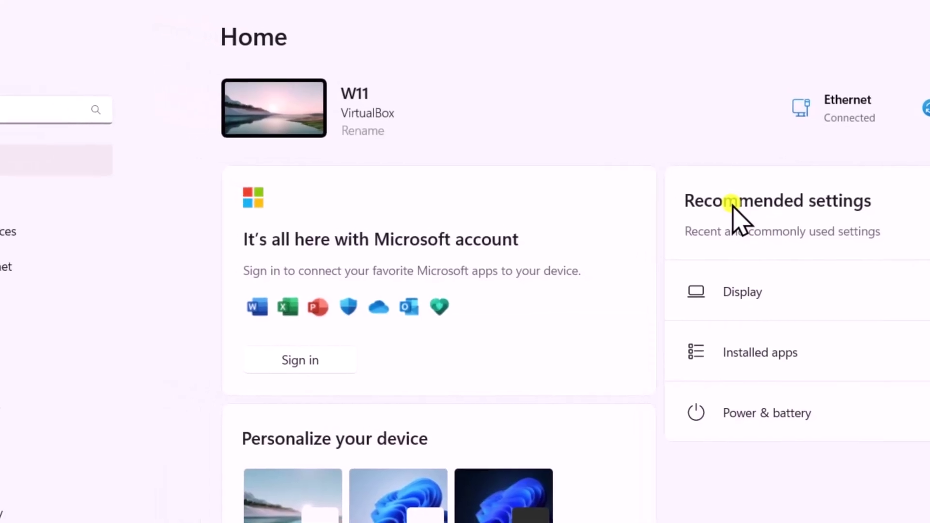
left_click(176, 140)
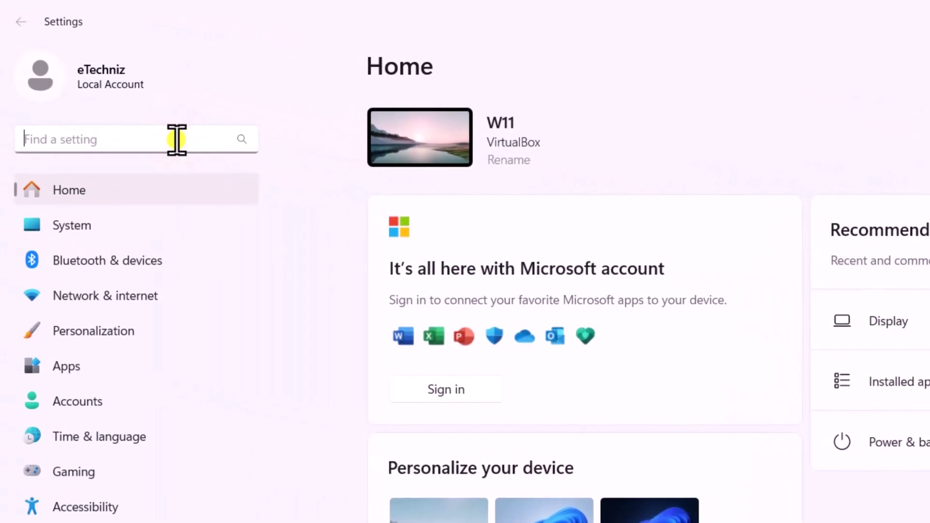
type("windows store")
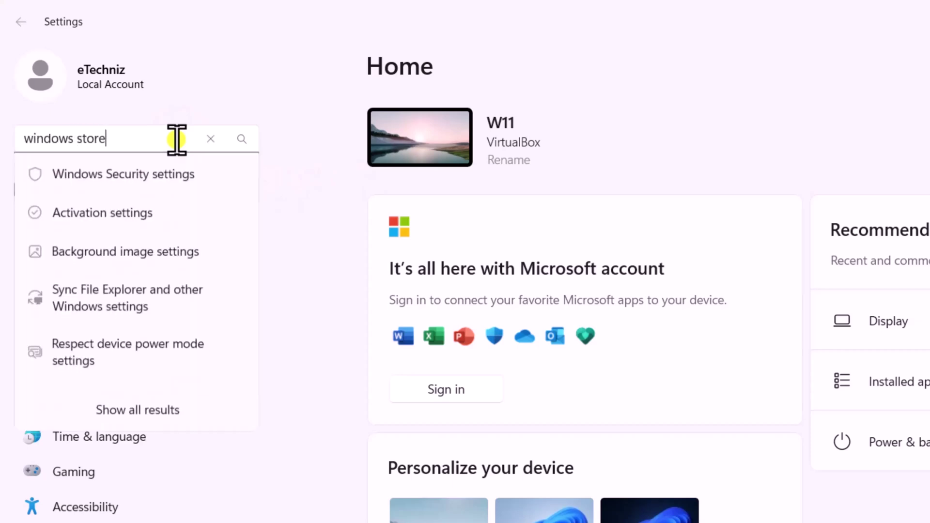
left_click(121, 191)
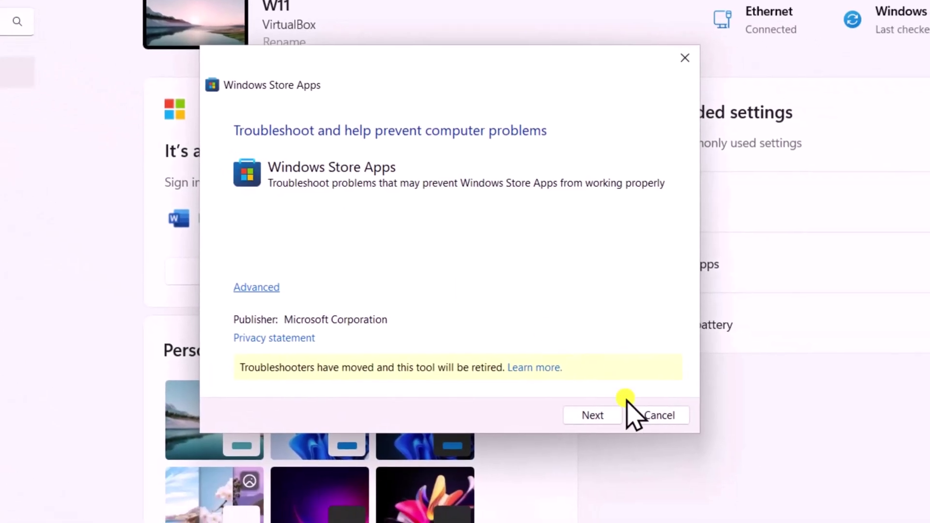
left_click(593, 415)
left_click(684, 58)
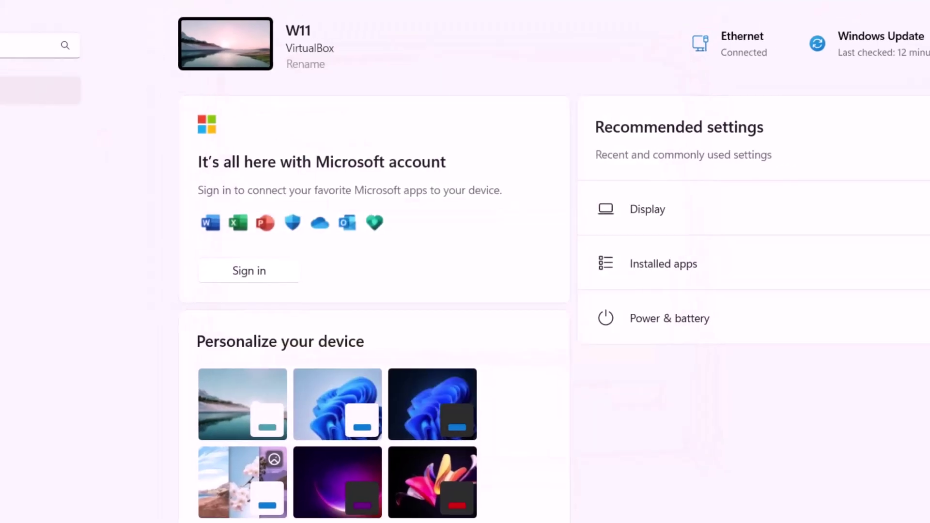
left_click(916, 16)
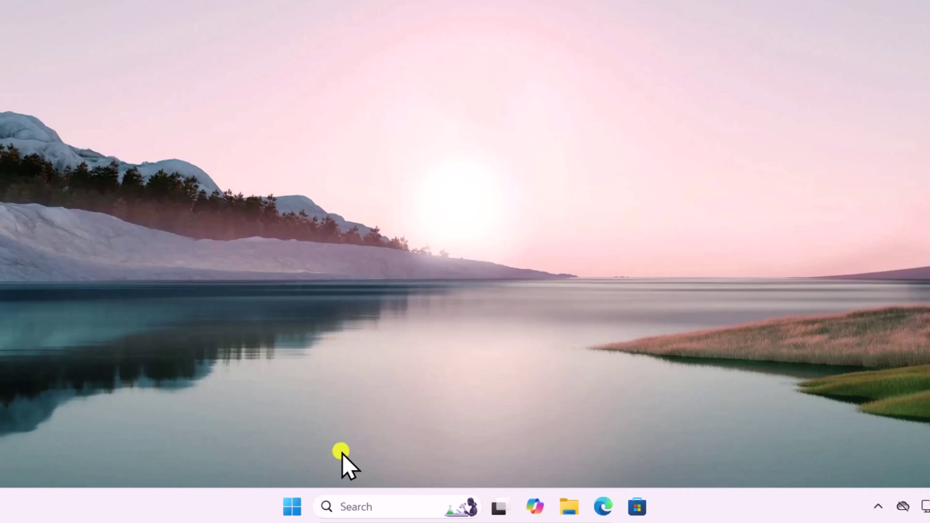
Open Settings and go to System > System components.
left_click(330, 509)
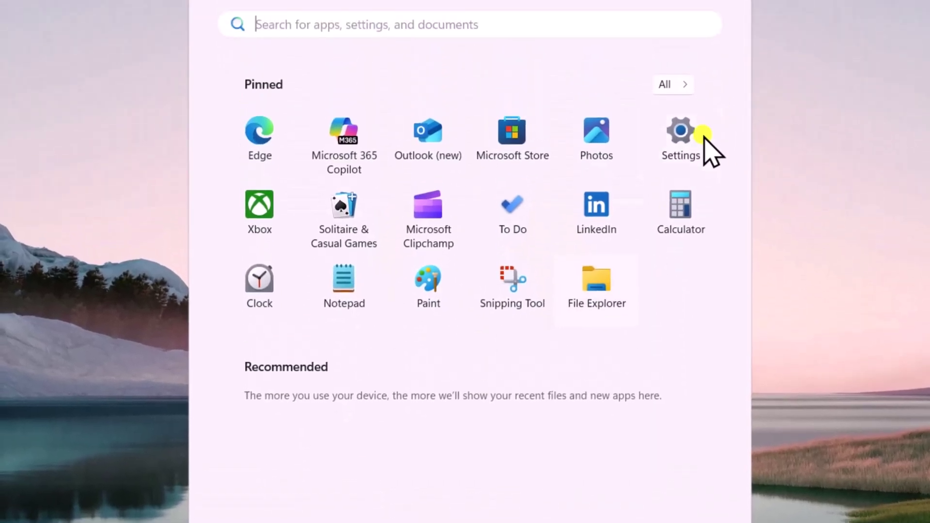
left_click(695, 145)
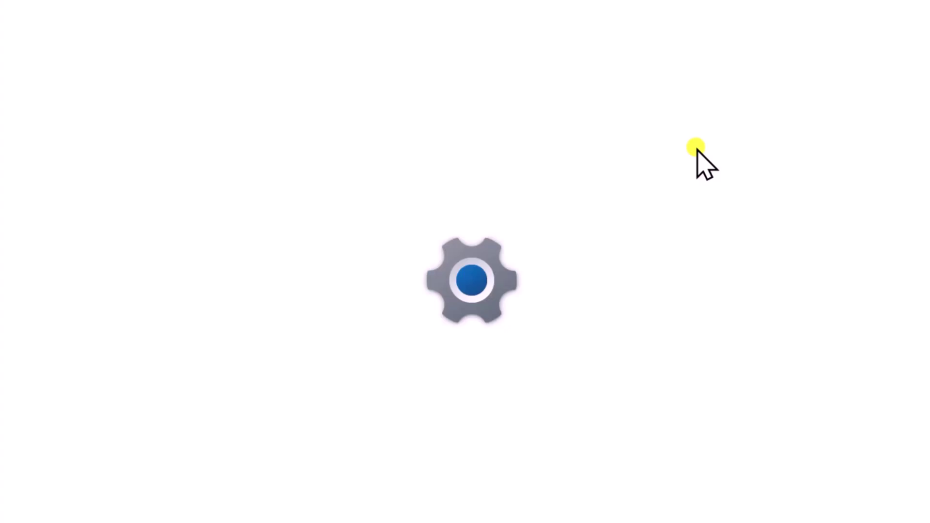
left_click(0, 147)
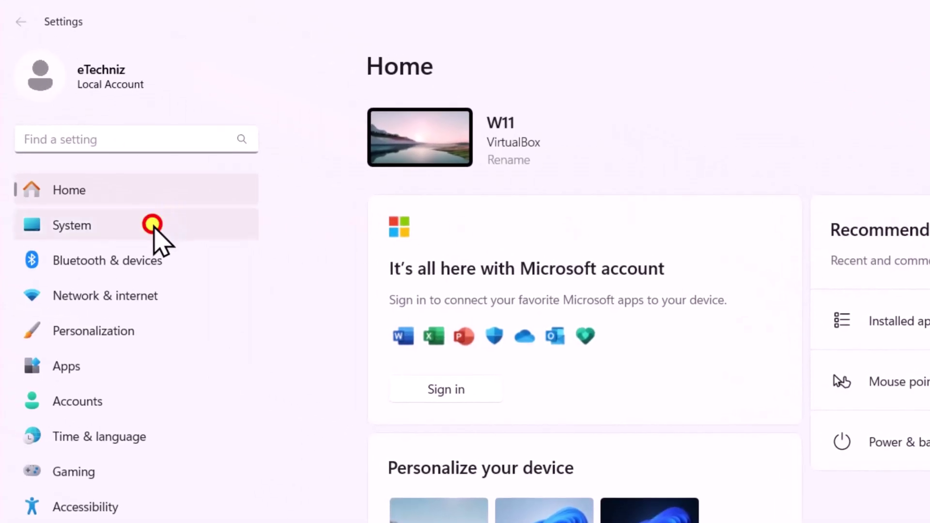
scroll(659, 230, "down", 5)
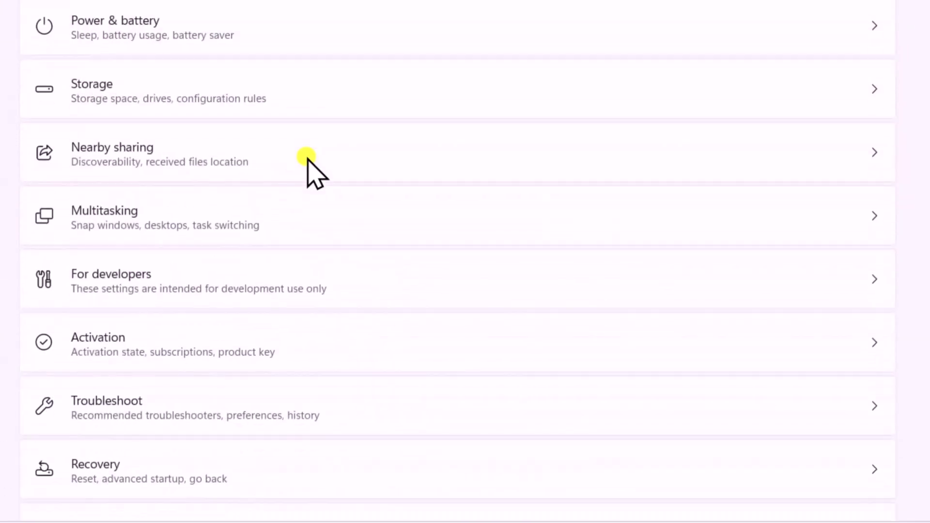
scroll(306, 160, "down", 6)
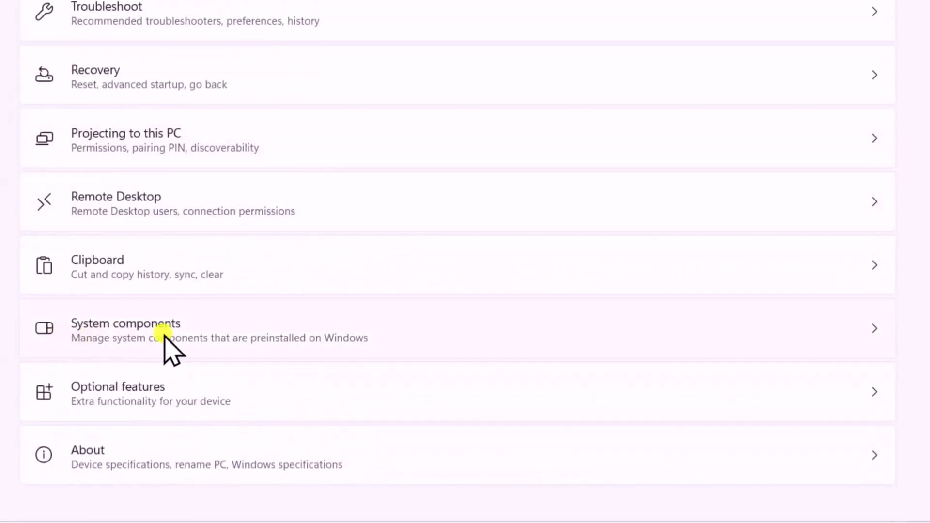
left_click(224, 334)
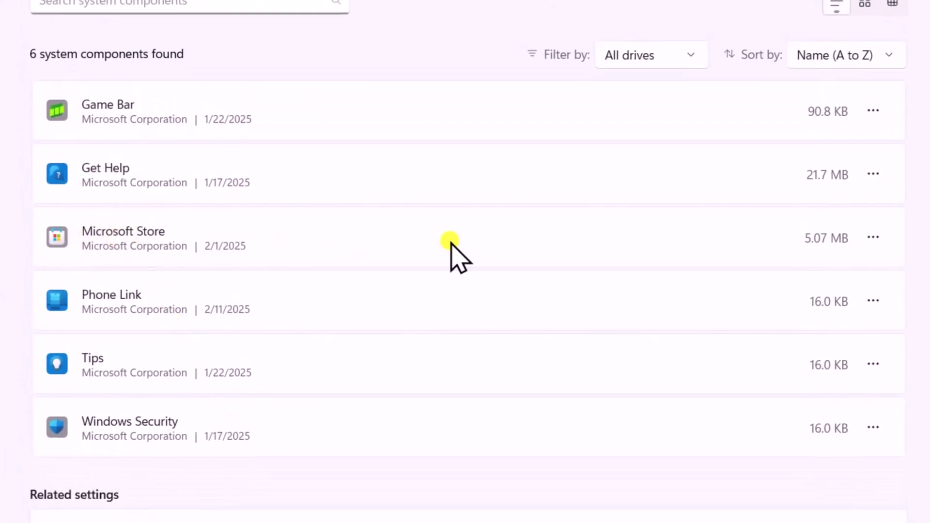
Open Microsoft Store's advanced options and scroll down to its Repair and Reset actions.
left_click(873, 237)
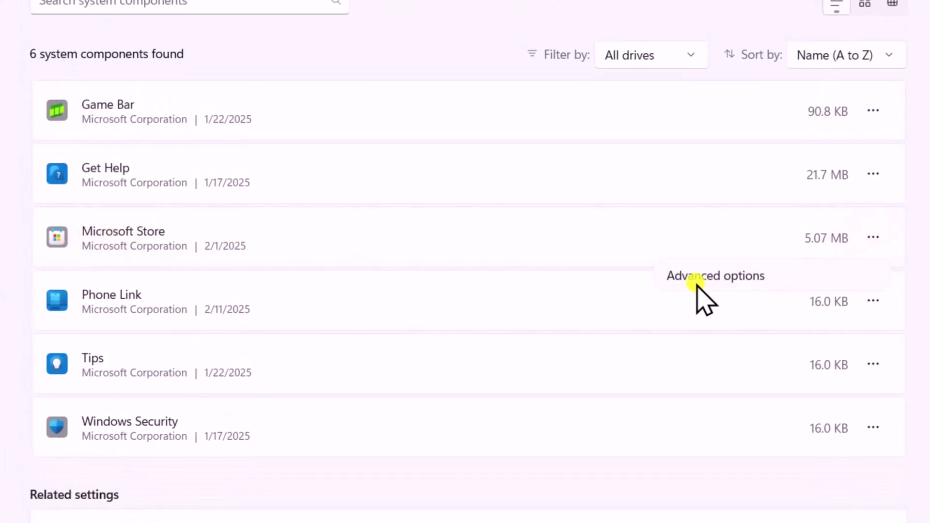
left_click(784, 277)
scroll(797, 261, "down", 15)
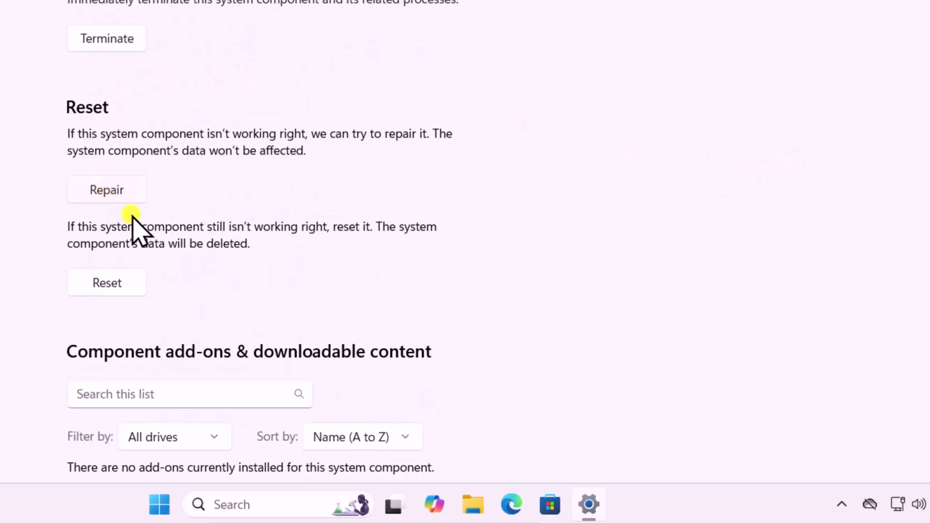
left_click(160, 517)
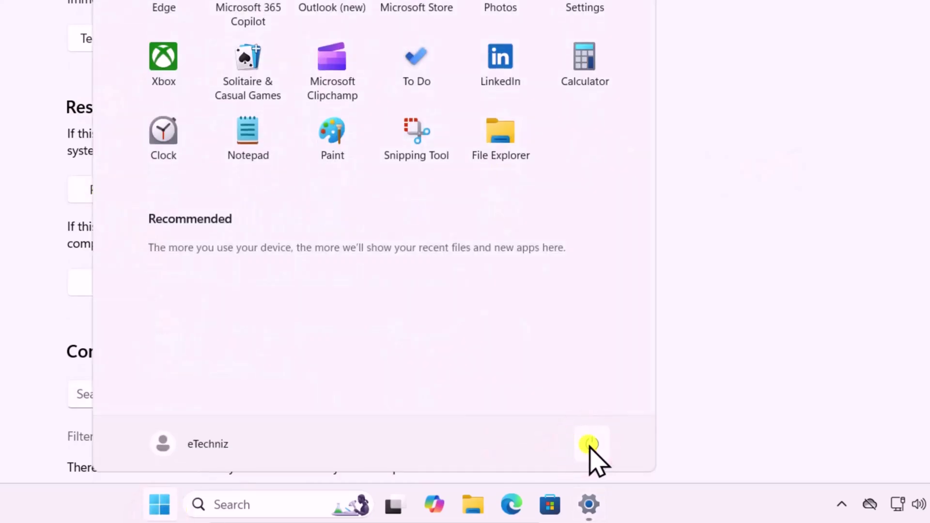
Restart the PC from the Power menu.
left_click(591, 443)
left_click(748, 101)
left_click(742, 90)
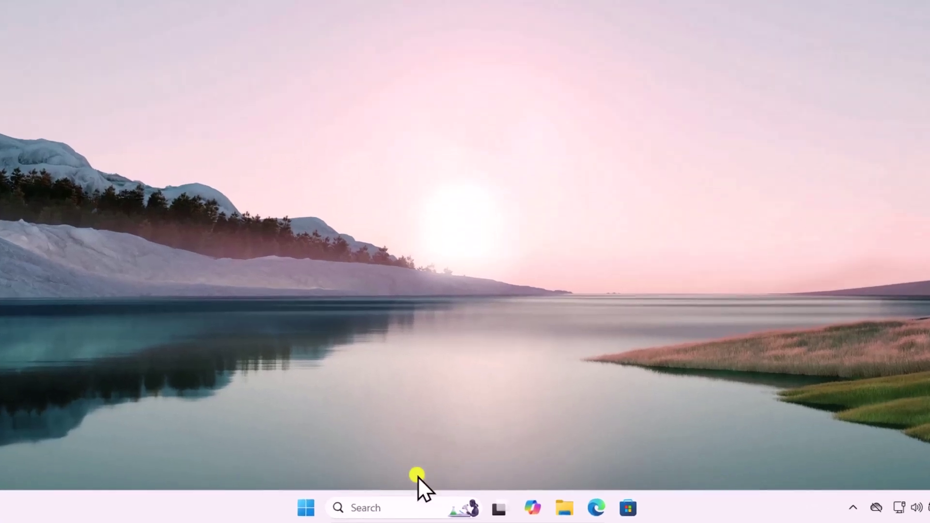
Open Command Prompt as administrator and enter dism /online /cleanup-image /restorehealth.
left_click(416, 503)
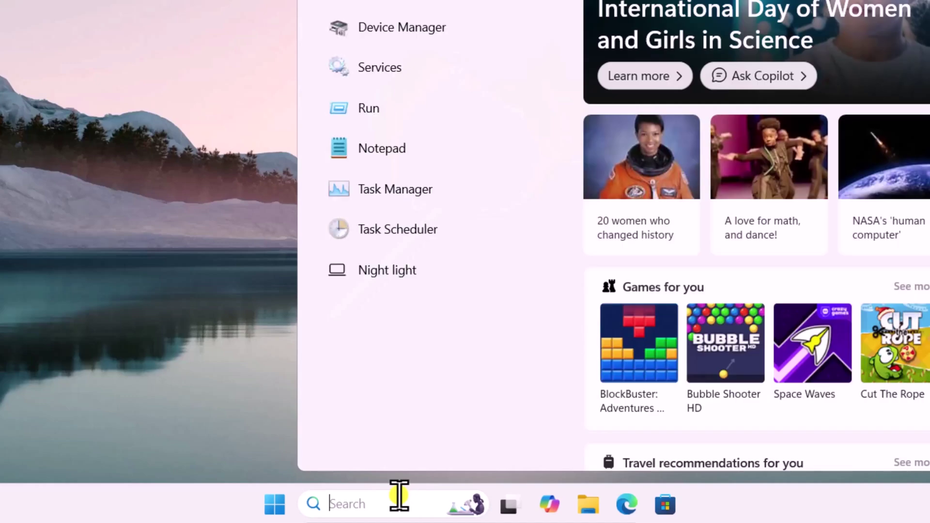
type("cmd")
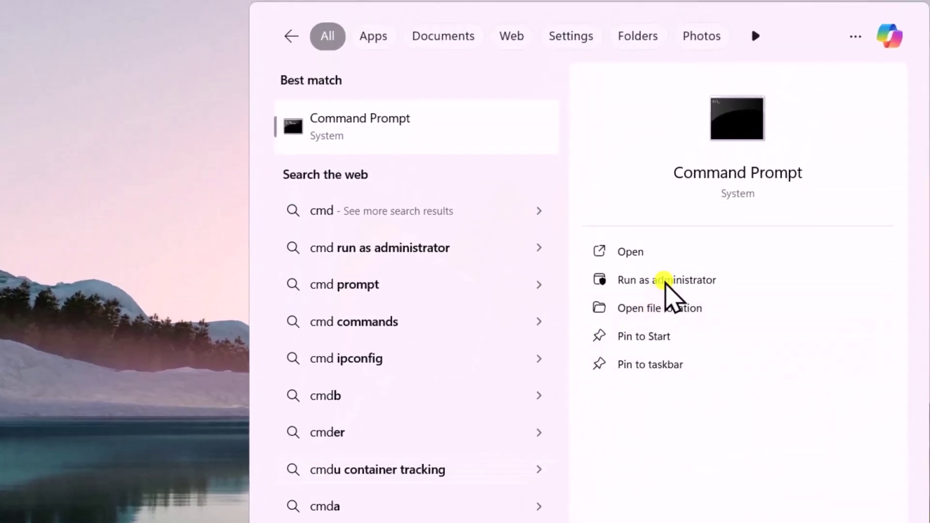
left_click(724, 281)
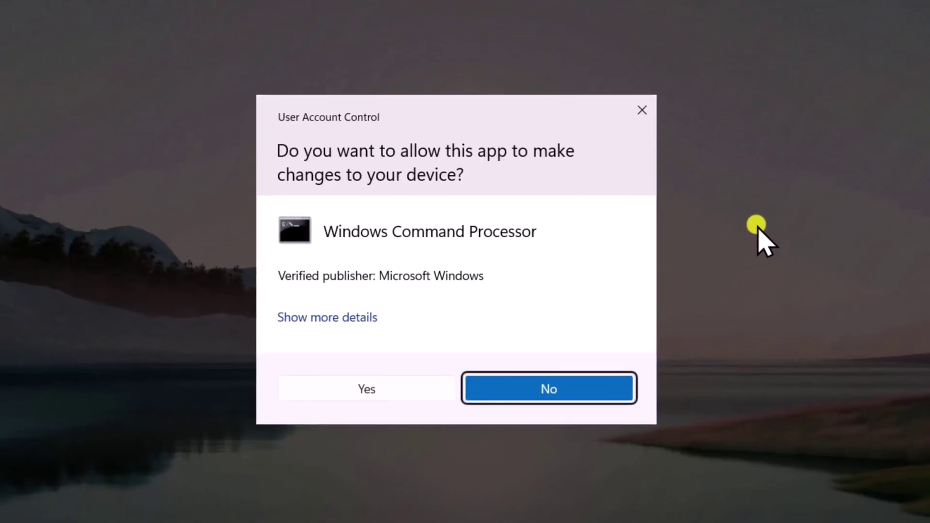
left_click(413, 387)
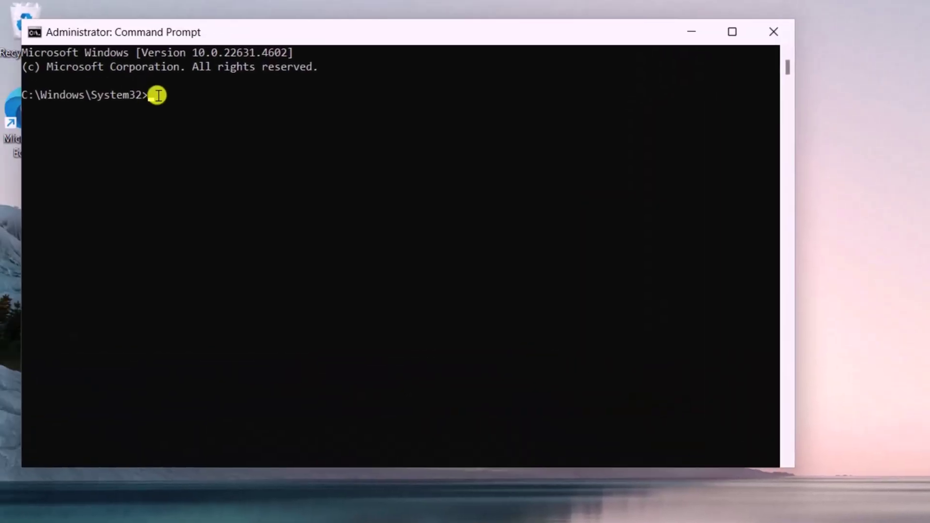
type("sfc /scannow")
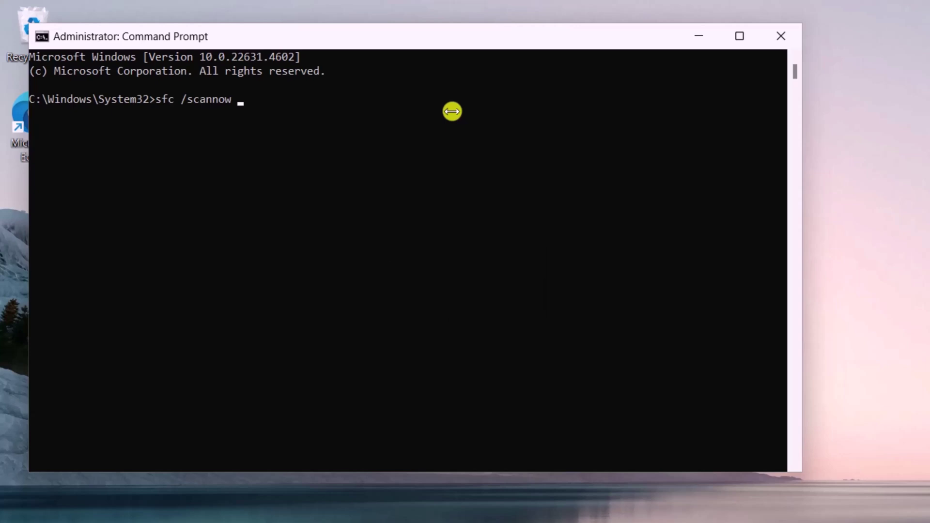
key("BackSpace")
key("BackSpace")
key("BackSpace")
key("BackSpace")
key("BackSpace")
key("BackSpace")
key("BackSpace")
key("BackSpace")
key("BackSpace")
key("BackSpace")
key("BackSpace")
key("BackSpace")
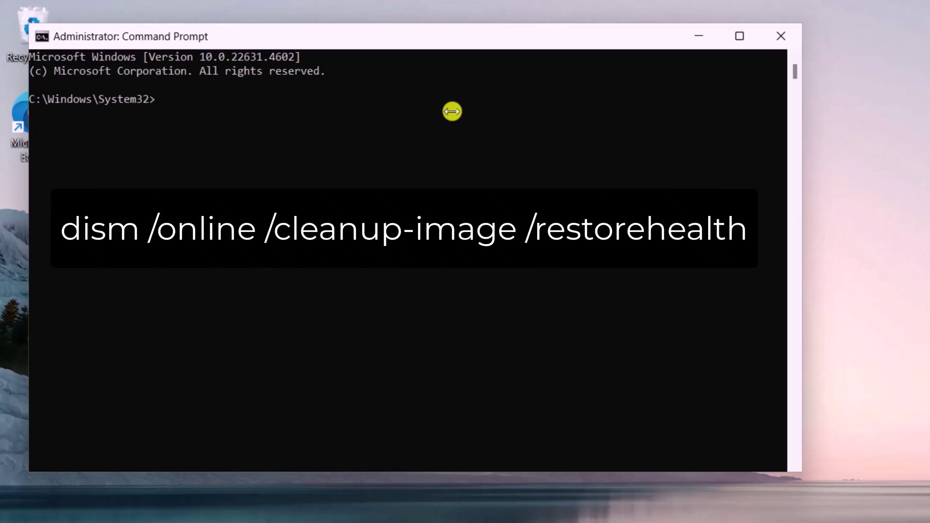
type("dism /online /cleanup-image /restorehealth")
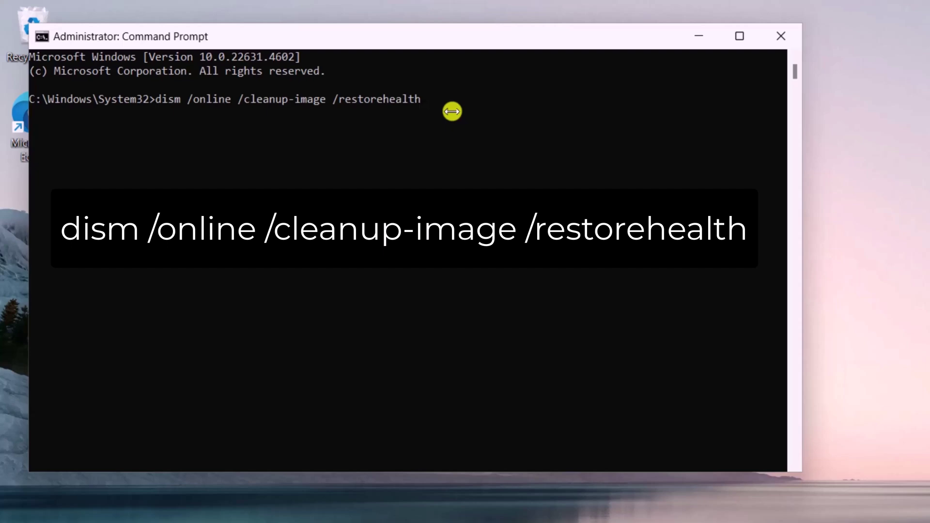
left_click(782, 37)
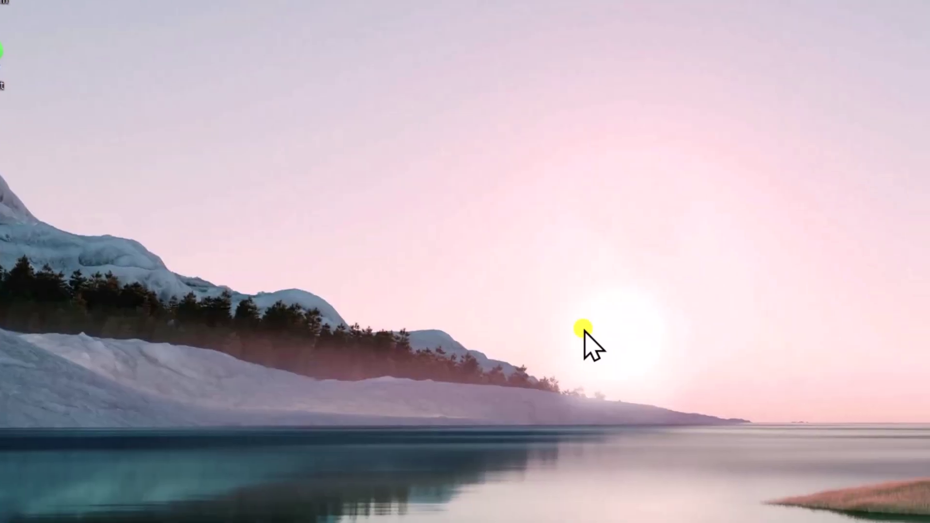
left_click(278, 508)
left_click(683, 443)
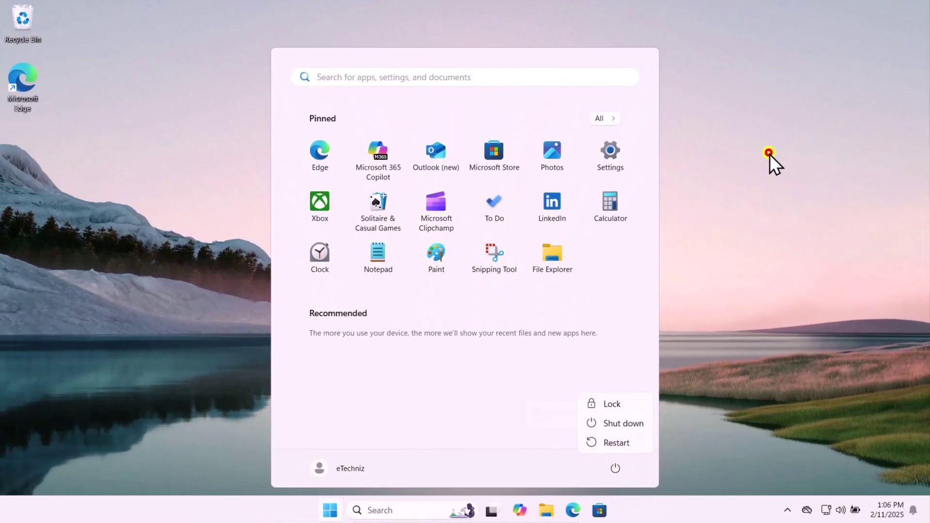
left_click(767, 160)
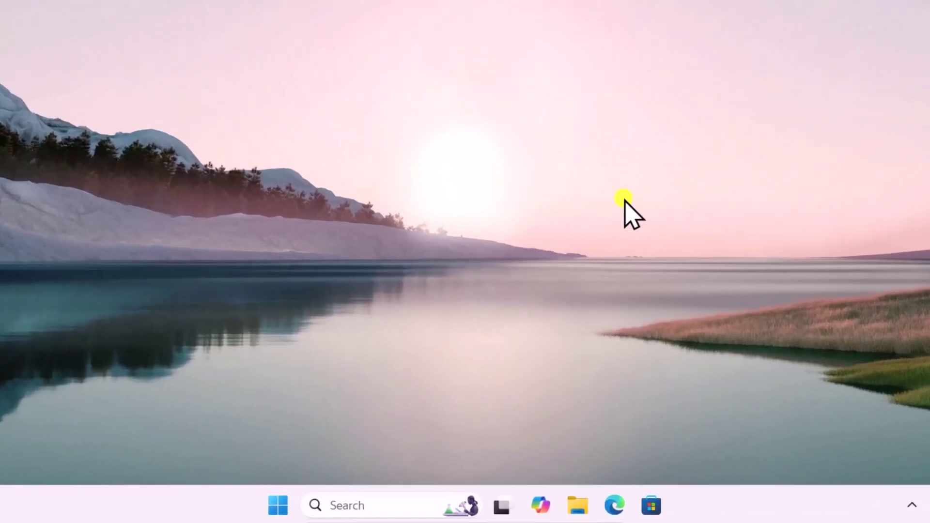
In Settings > Apps > Installed apps, open Mail and Calendar's advanced options and scroll to Reset.
left_click(274, 503)
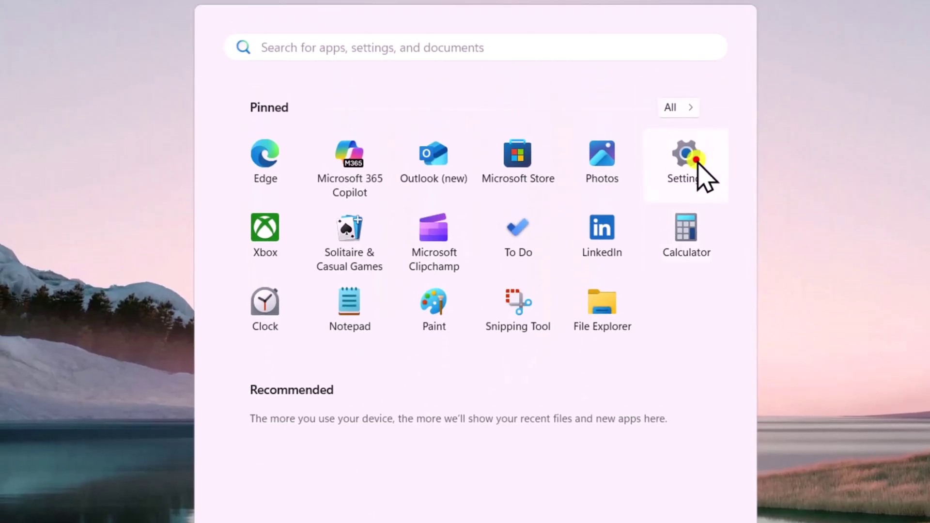
left_click(693, 167)
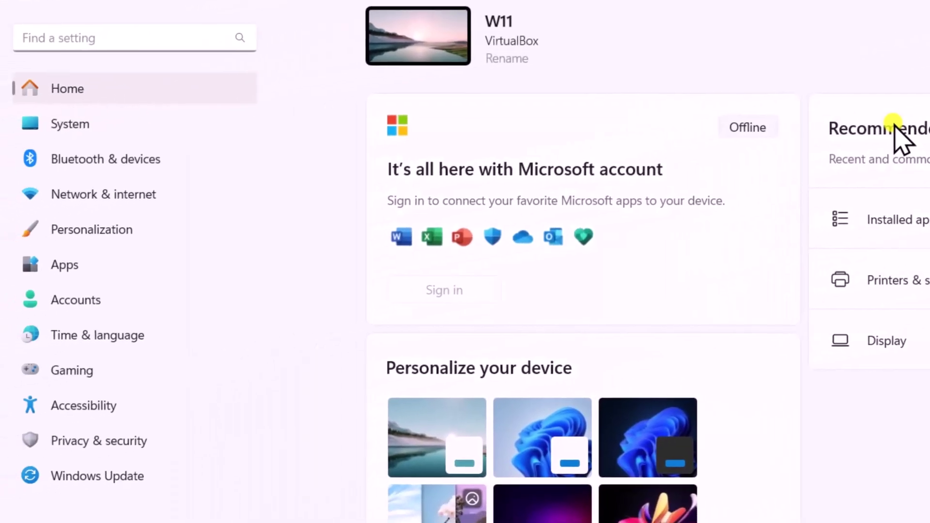
left_click(118, 268)
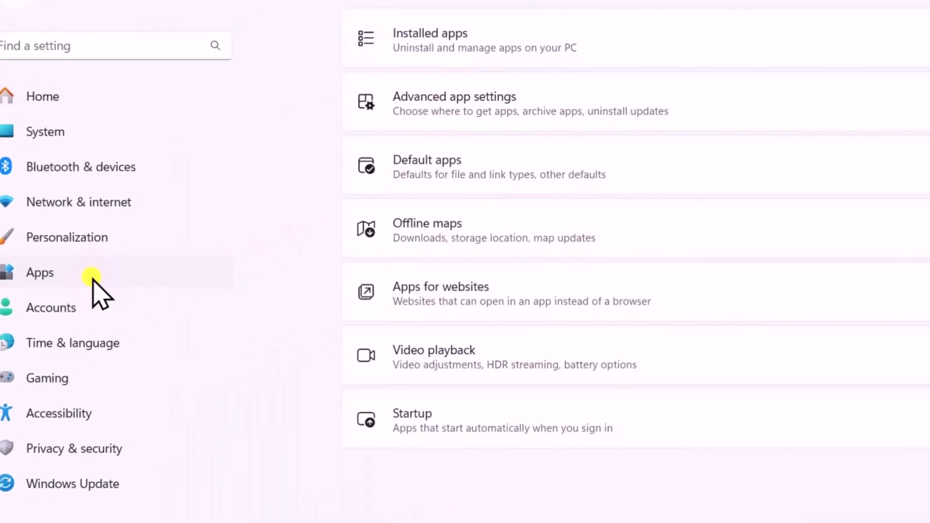
left_click(324, 139)
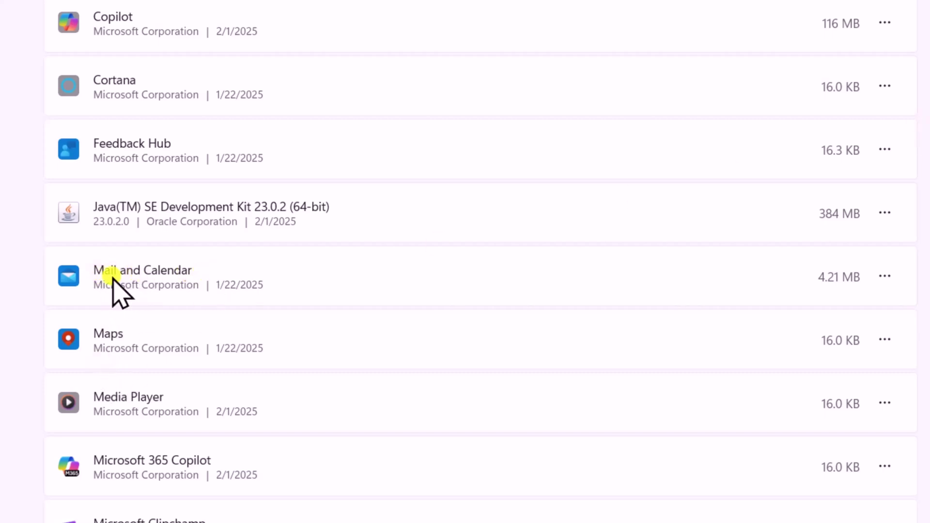
left_click(885, 275)
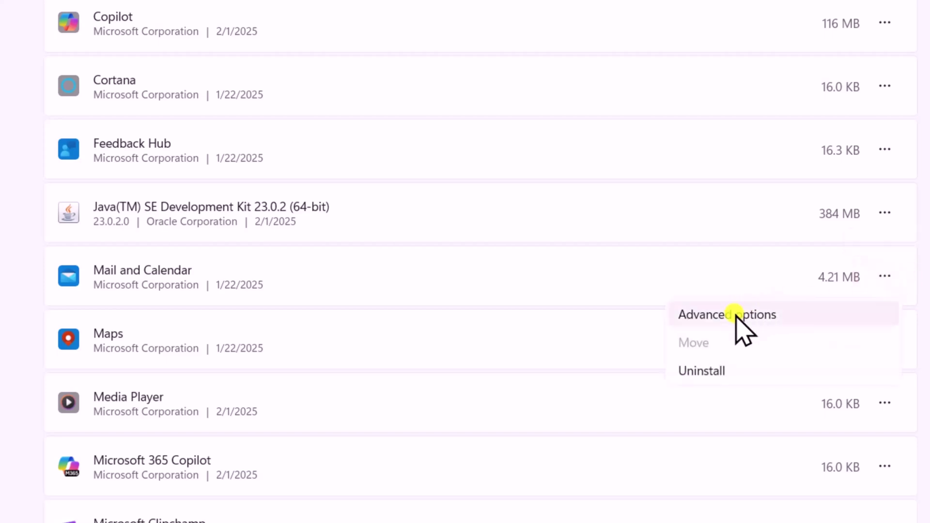
left_click(755, 315)
scroll(770, 270, "down", 15)
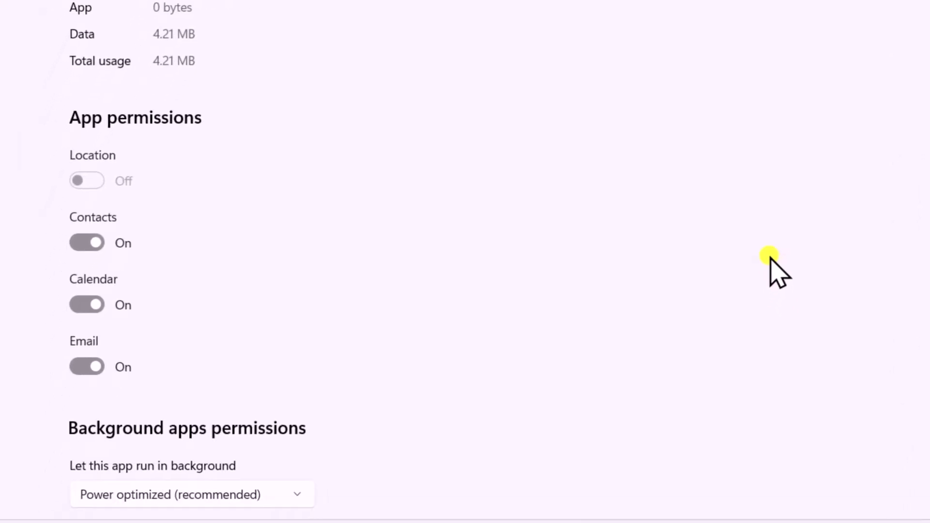
scroll(771, 256, "down", 2)
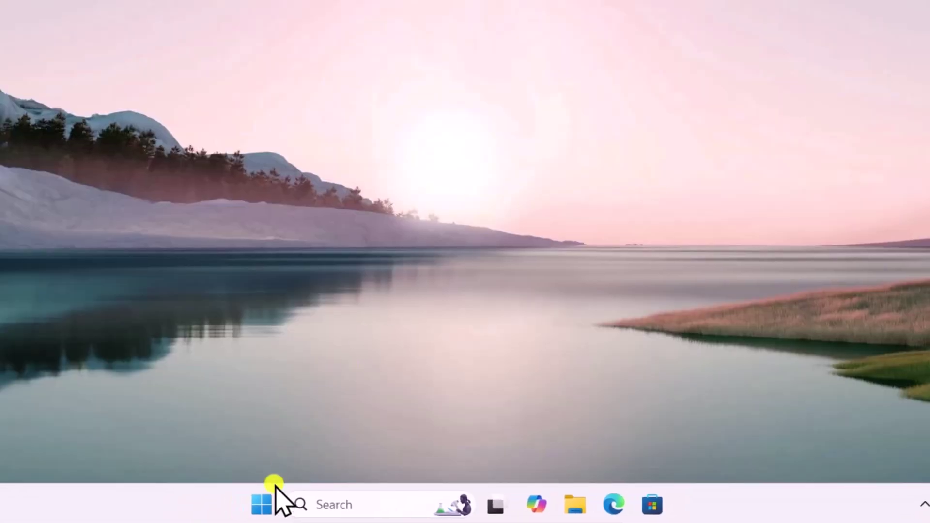
left_click(278, 496)
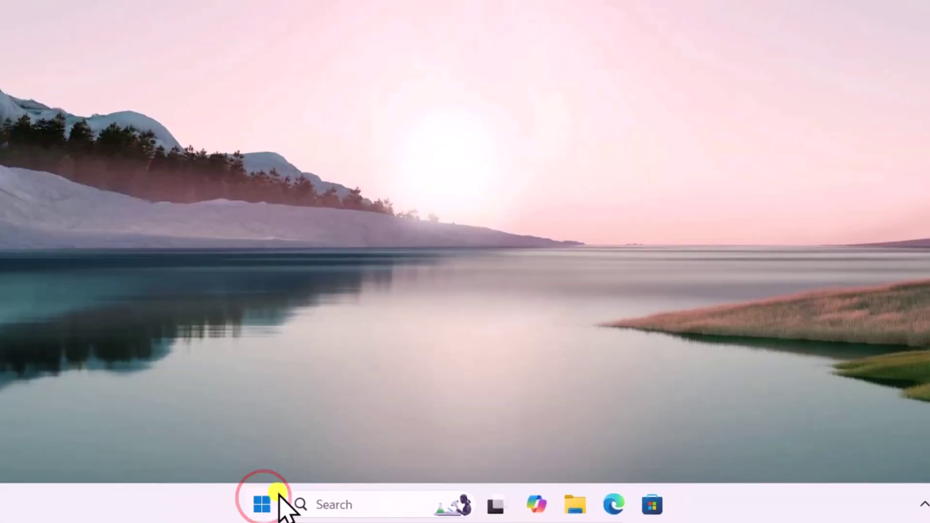
left_click(675, 443)
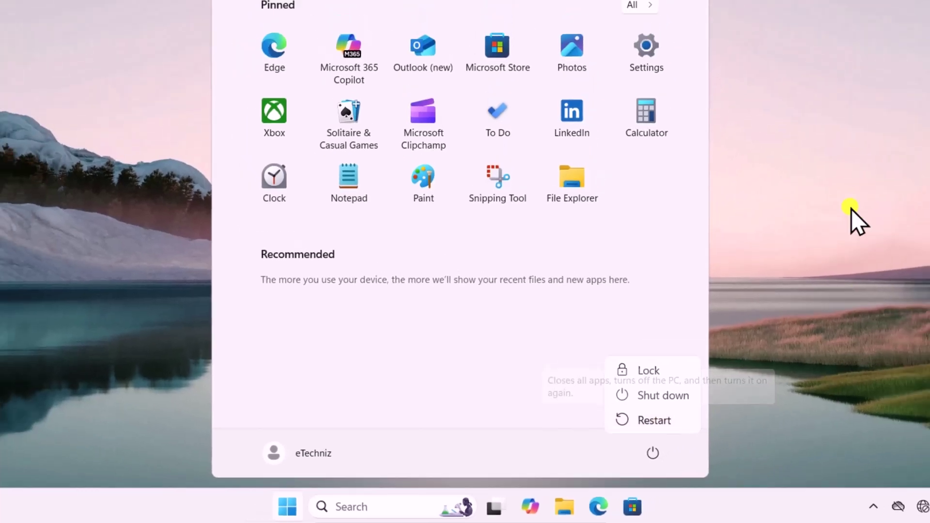
left_click(806, 59)
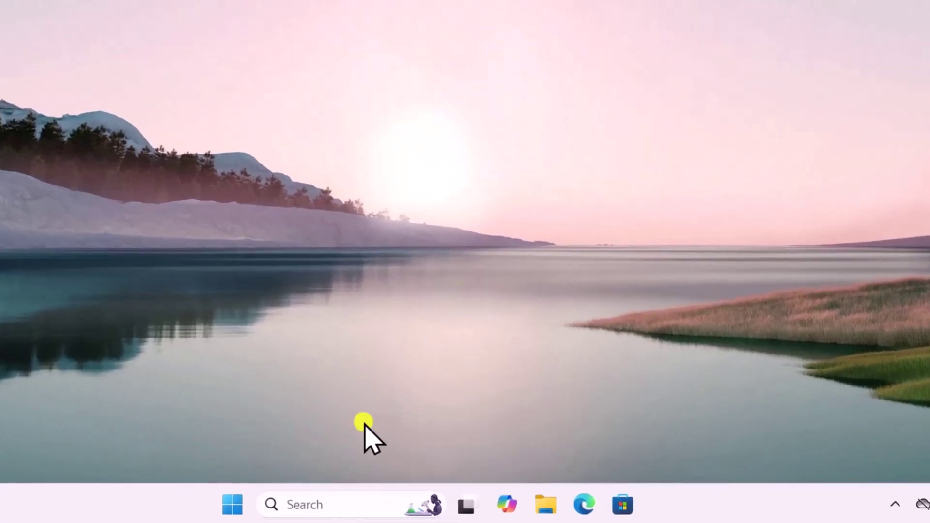
Run wsreset in an administrator Command Prompt, then view the Store's updates and downloads page.
left_click(340, 495)
type("cmd")
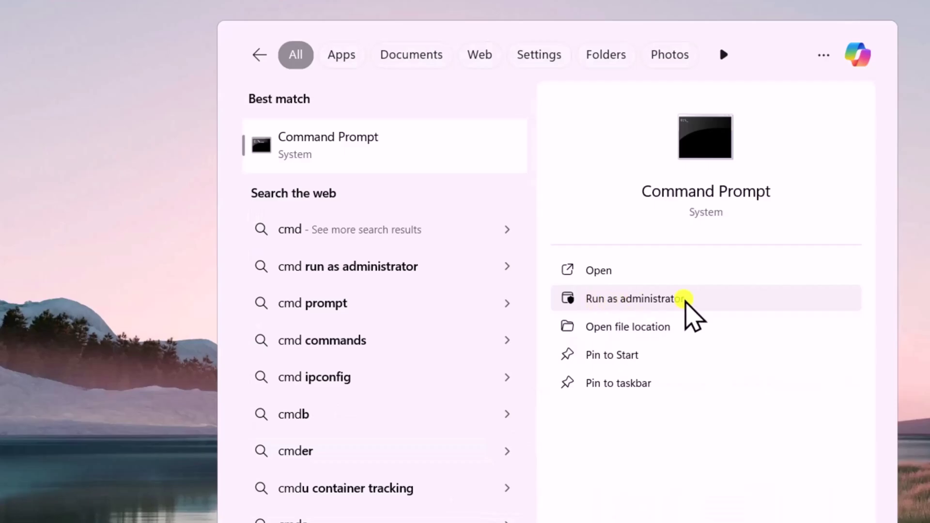
left_click(721, 112)
left_click(339, 461)
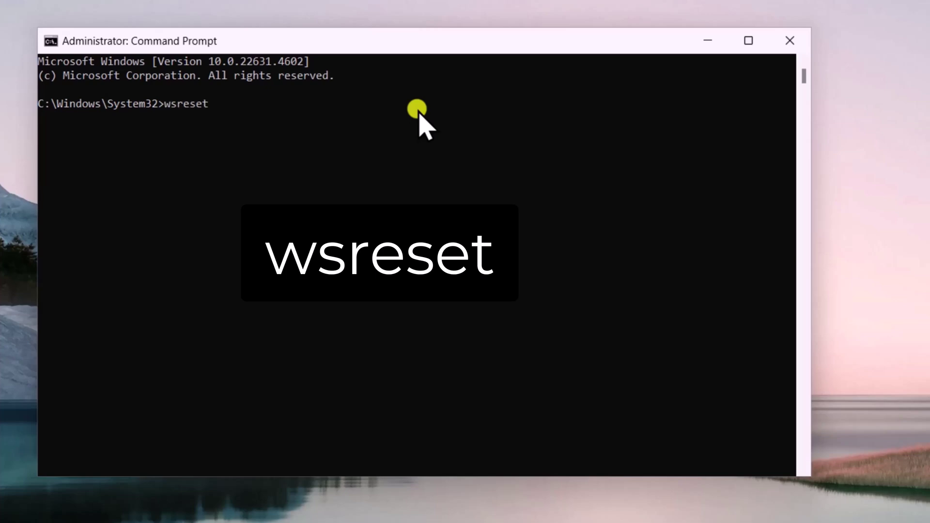
key("Return")
left_click(789, 41)
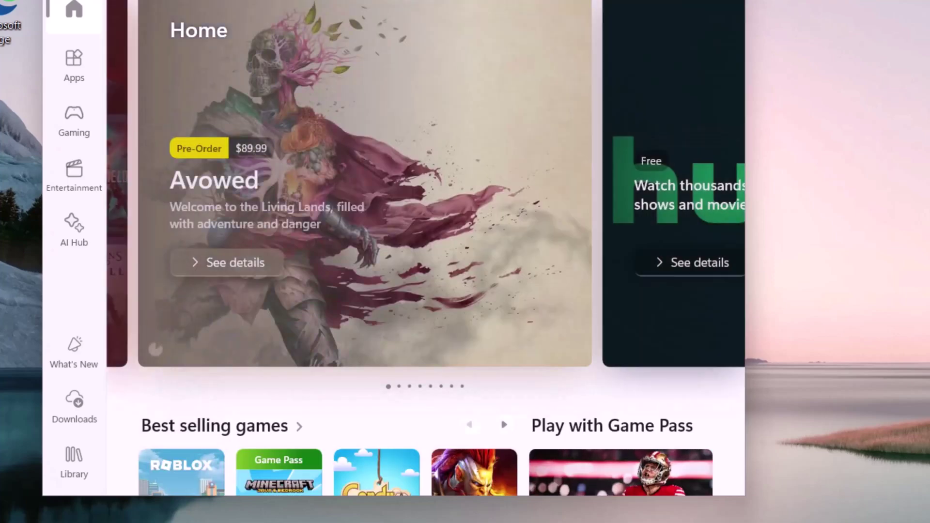
left_click(75, 411)
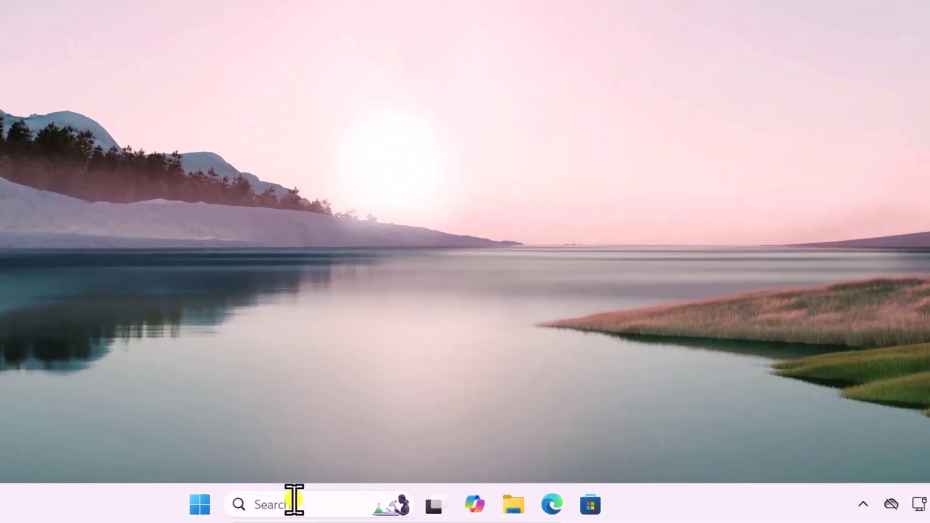
Launch Windows PowerShell as administrator and approve the permission prompt.
left_click(294, 504)
type("power")
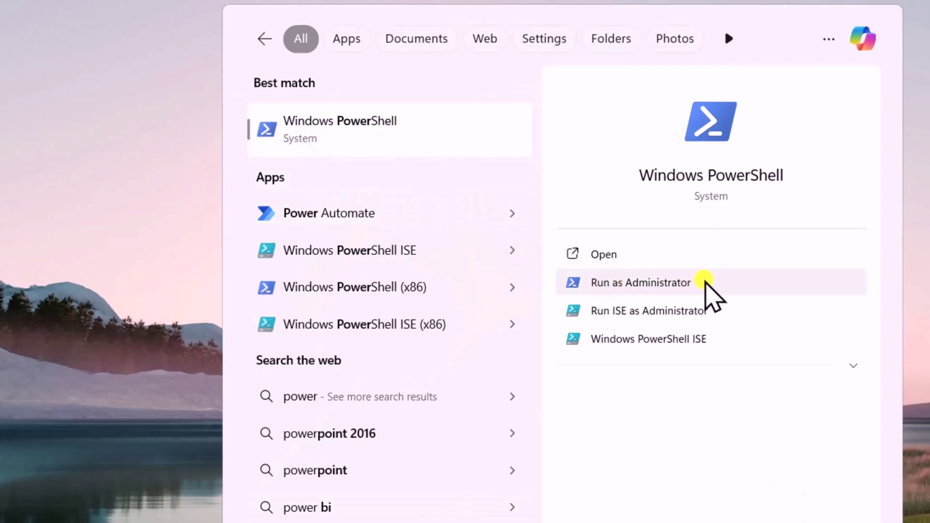
left_click(705, 282)
left_click(424, 406)
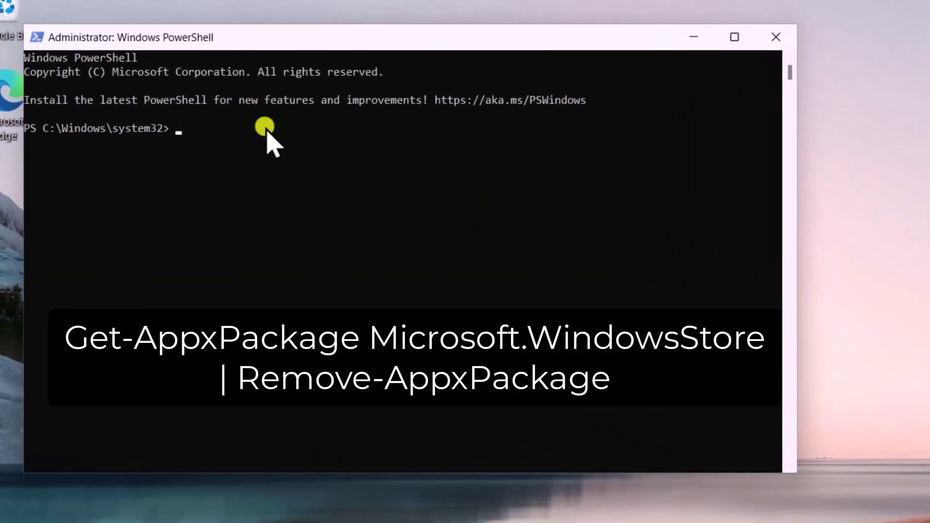
Paste and run Get-AppxPackage Microsoft.WindowsStore | Remove-AppxPackage in the console.
left_click(585, 140)
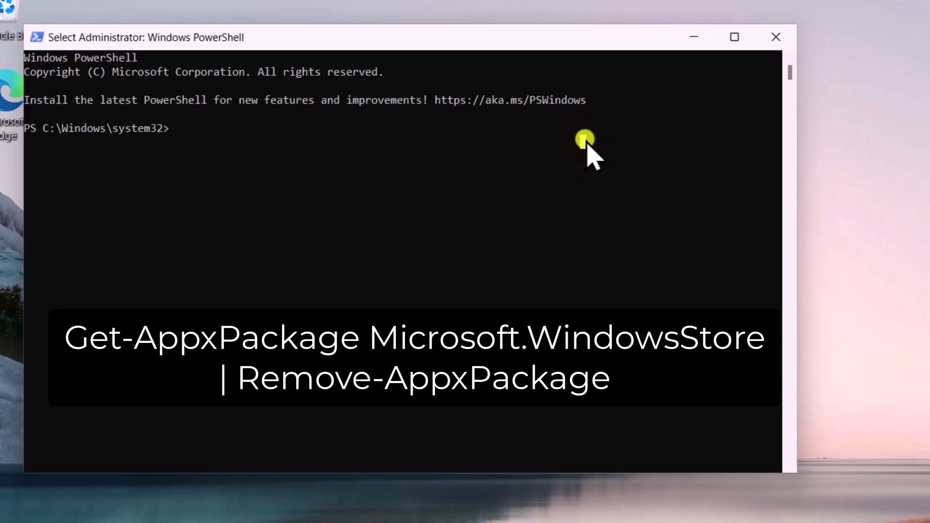
right_click(586, 140)
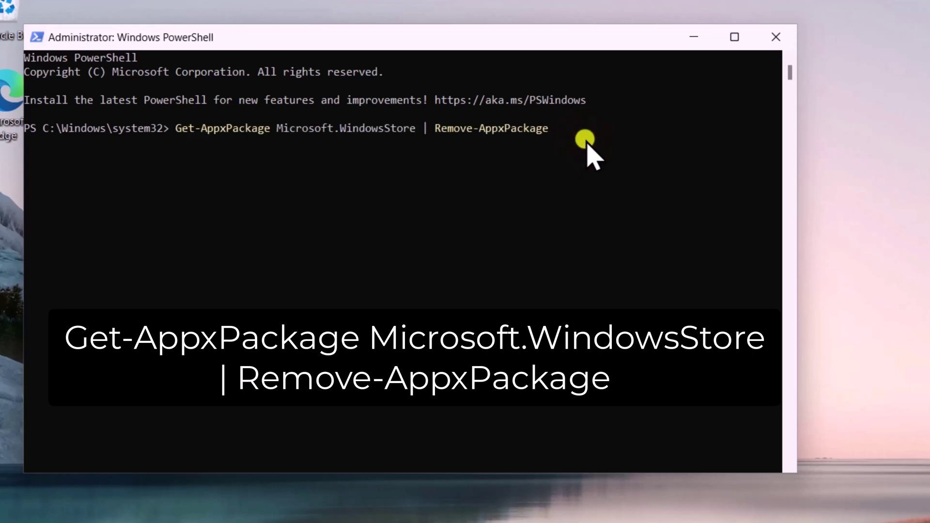
left_click_drag(586, 142, 178, 134)
left_click(579, 117)
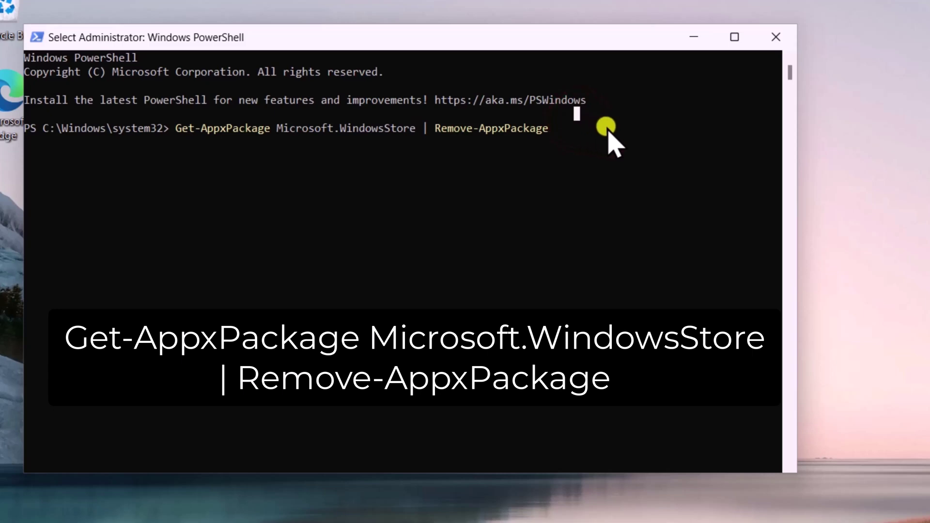
key("Return")
key("Return")
key("Return")
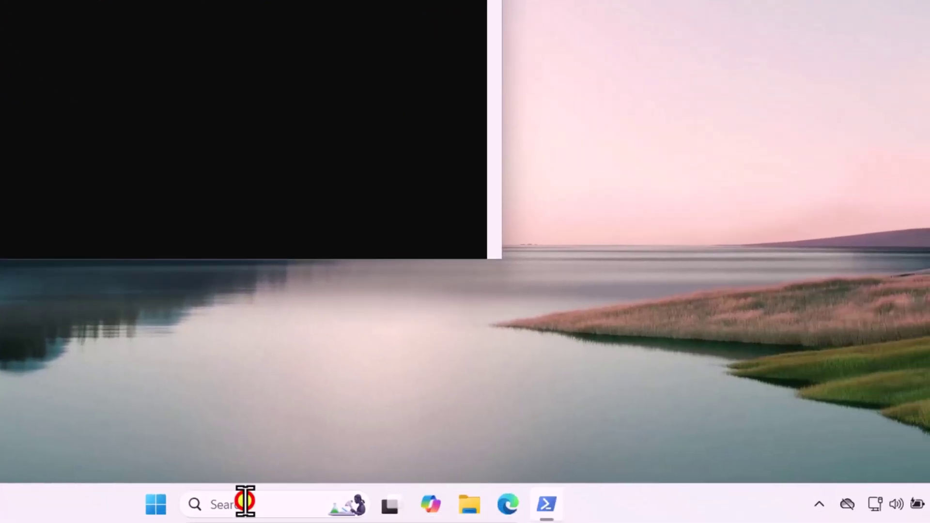
Search for 'store' to confirm Microsoft Store no longer appears.
left_click(244, 502)
type("store")
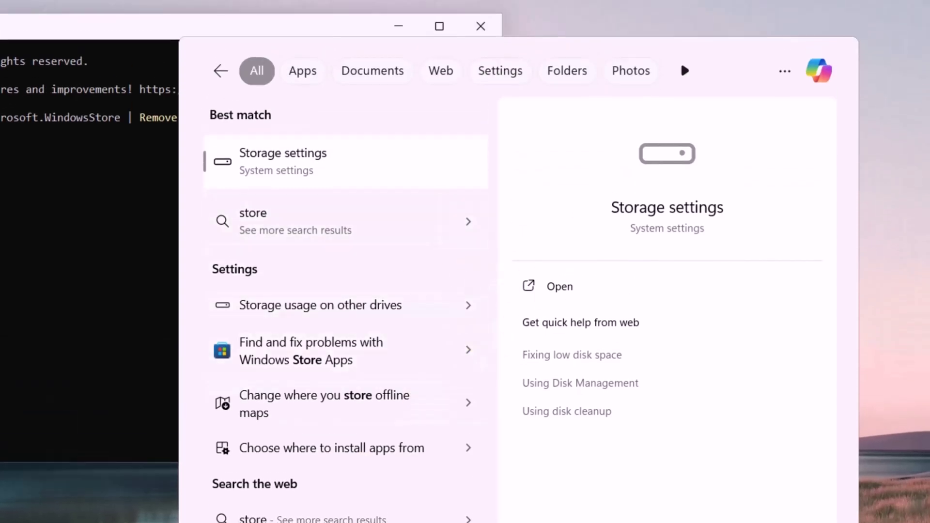
key("Escape")
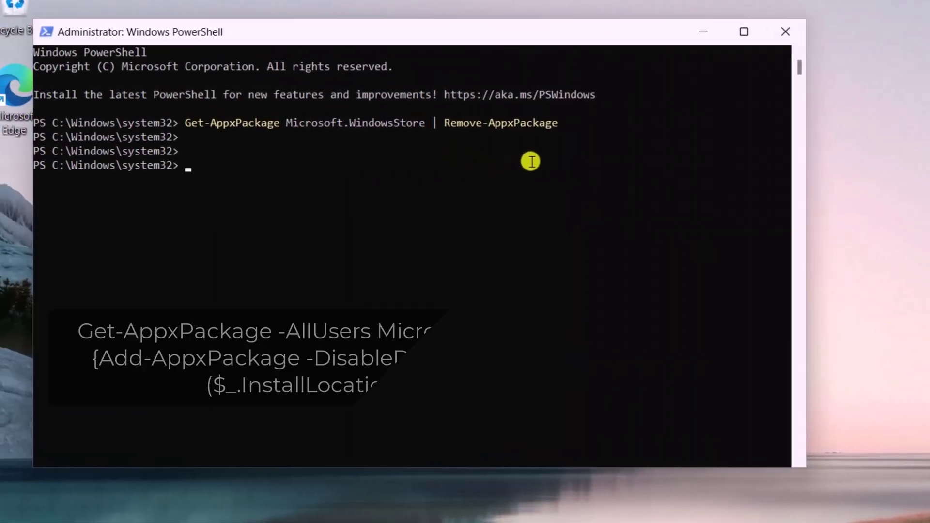
Paste and run the Get-AppxPackage -AllUsers Microsoft.WindowsStore* Add-AppxPackage -Register command in PowerShell.
left_click(530, 164)
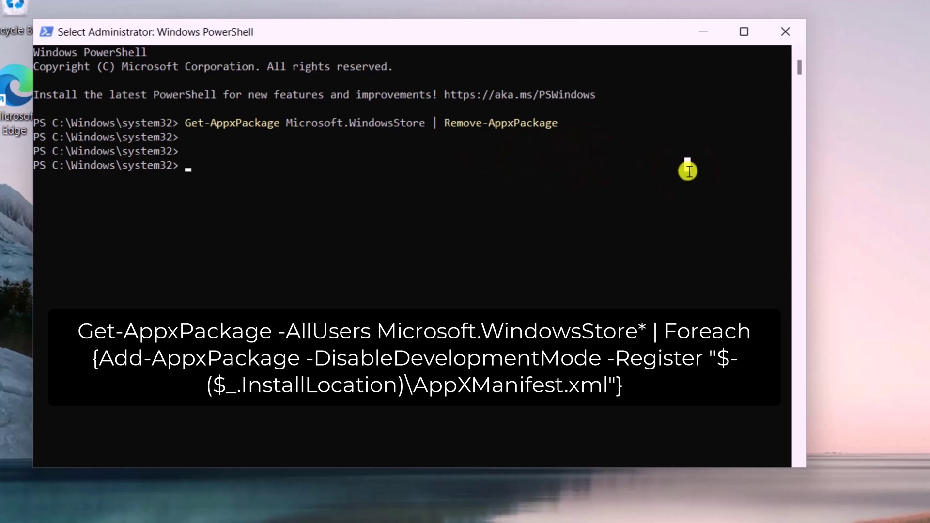
right_click(687, 171)
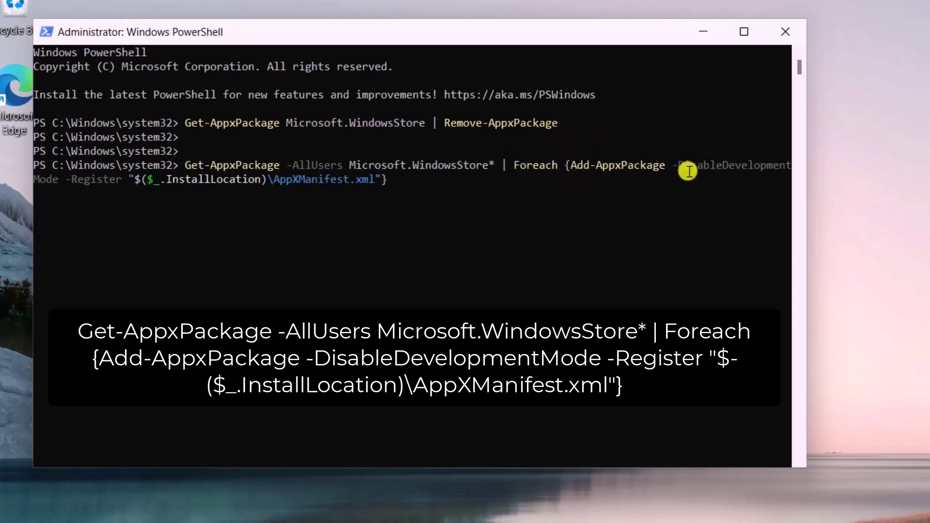
key("Return")
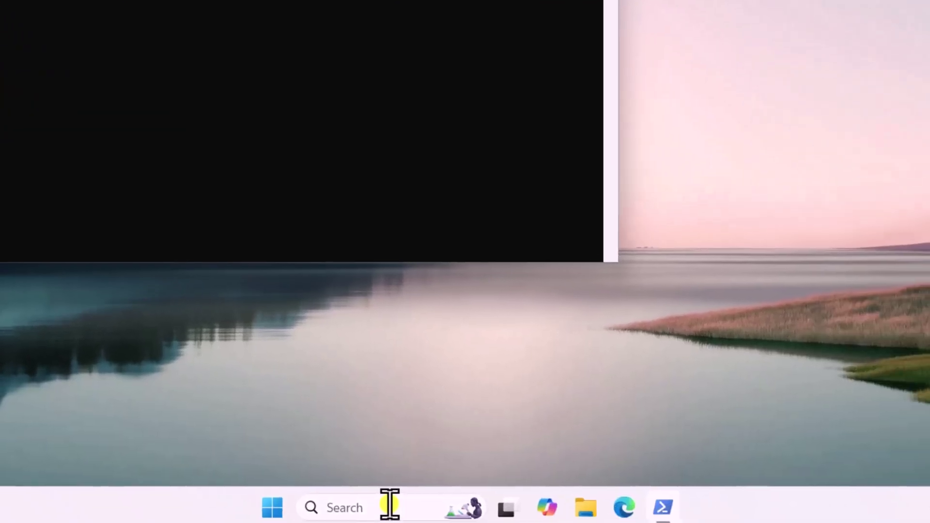
Search for 'store' and pin Microsoft Store to the taskbar.
left_click(389, 506)
type("store")
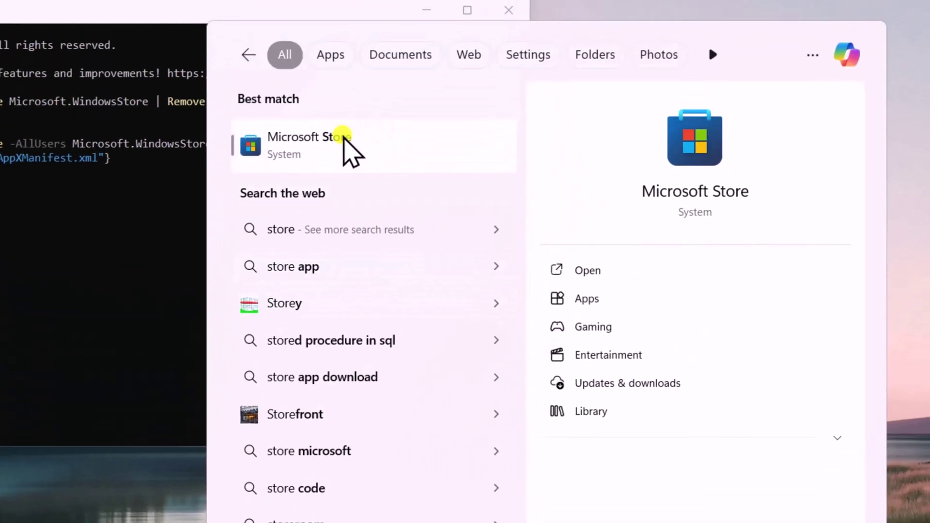
right_click(359, 141)
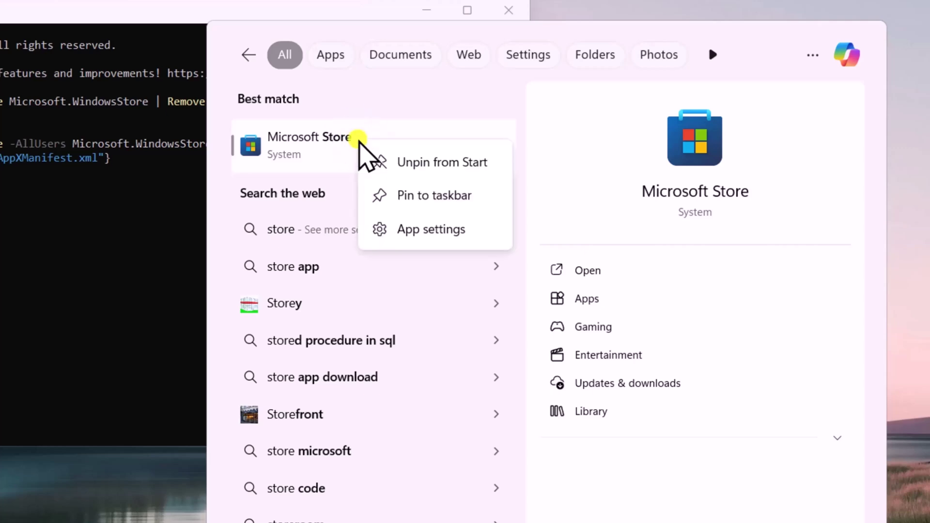
left_click(422, 195)
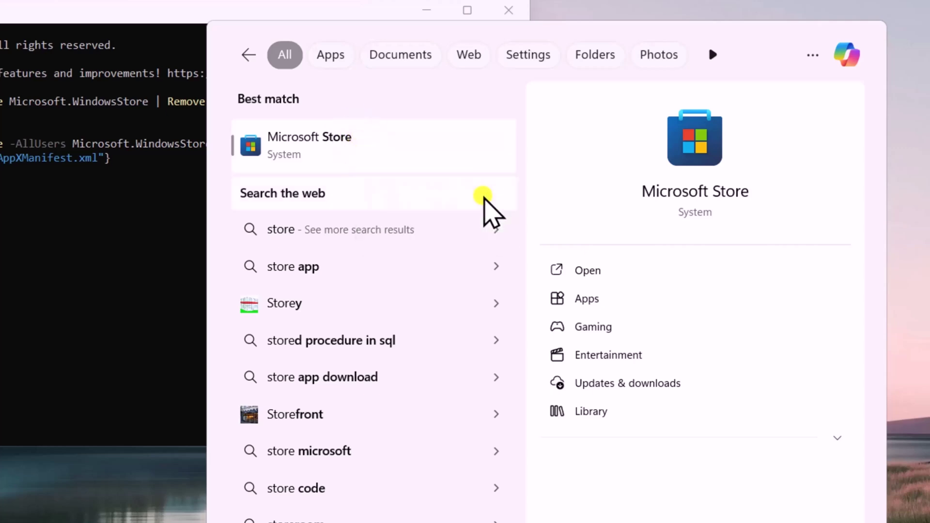
left_click(925, 34)
Launch Microsoft Store from the taskbar, then close it and the PowerShell window.
left_click(608, 504)
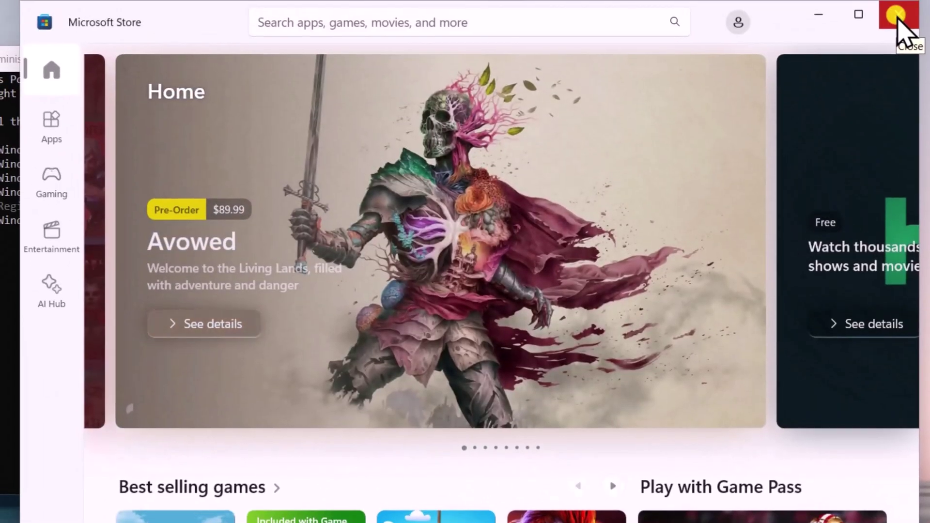
left_click(896, 18)
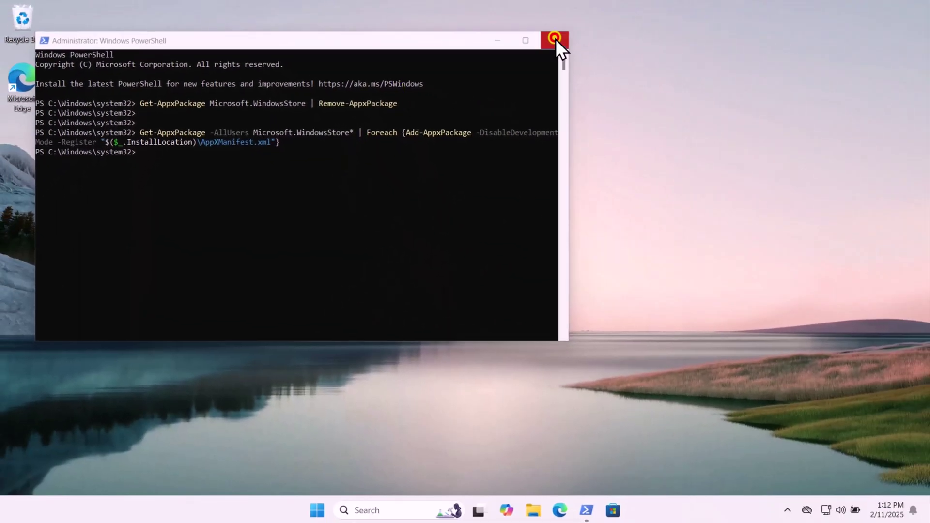
left_click(556, 36)
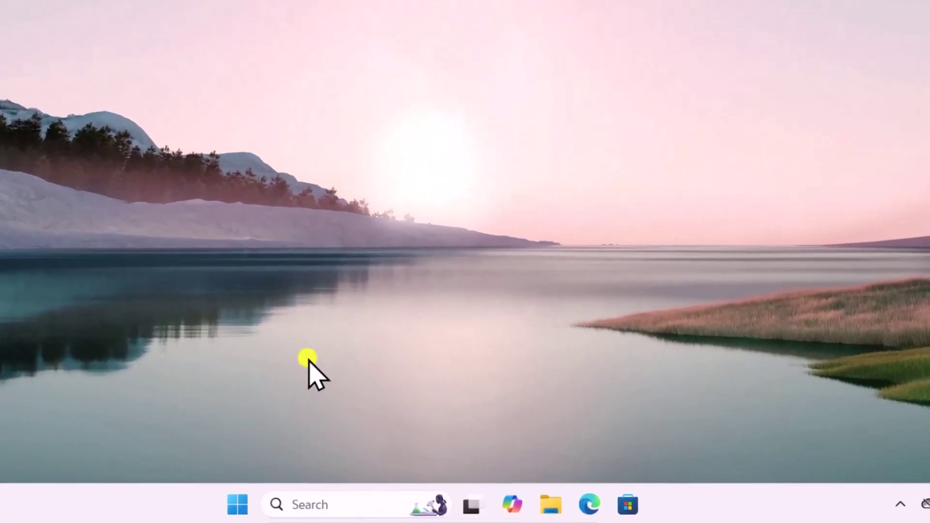
Paste the Get-AppxPackage -AllUsers re-registration command into an administrator PowerShell window, then close it.
left_click(365, 501)
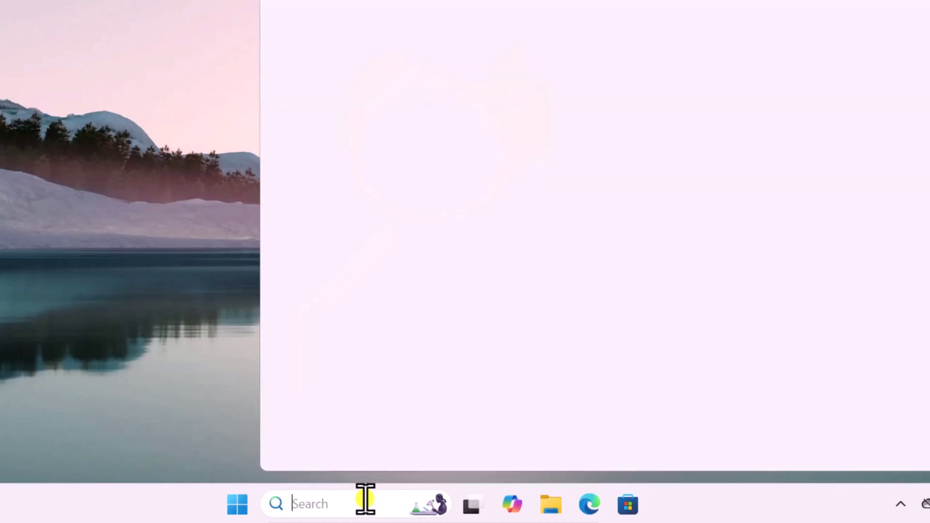
type("power")
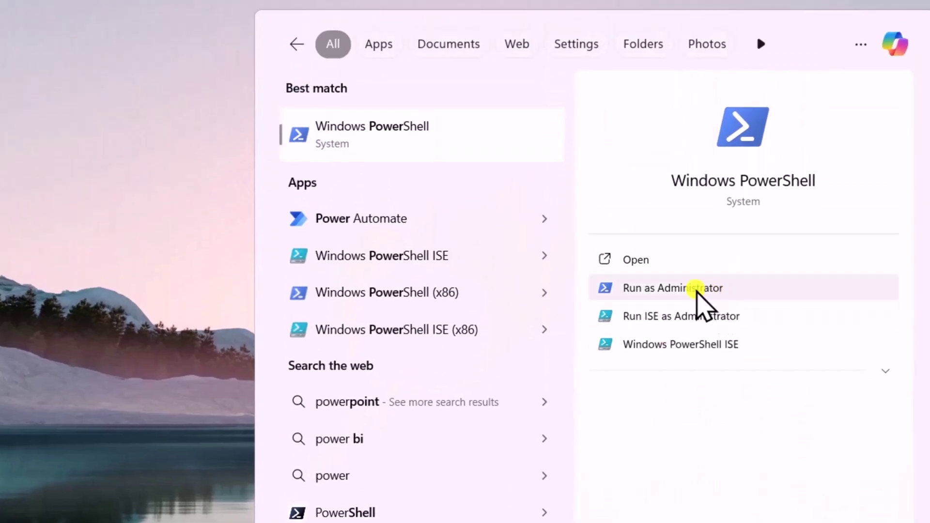
left_click(743, 288)
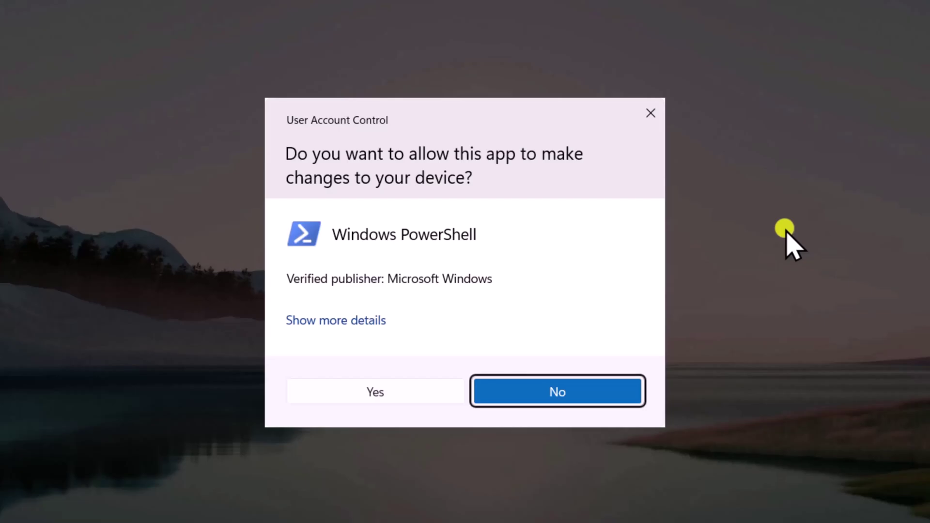
left_click(417, 390)
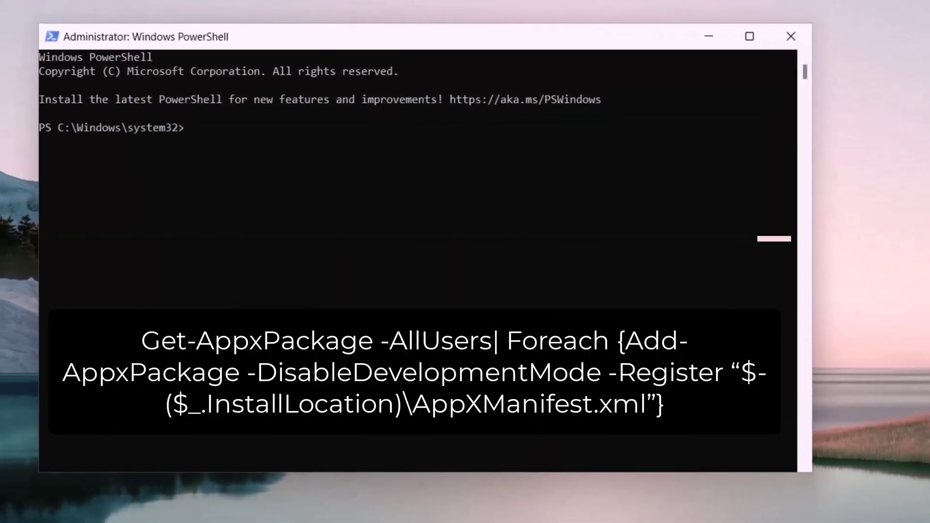
right_click(721, 152)
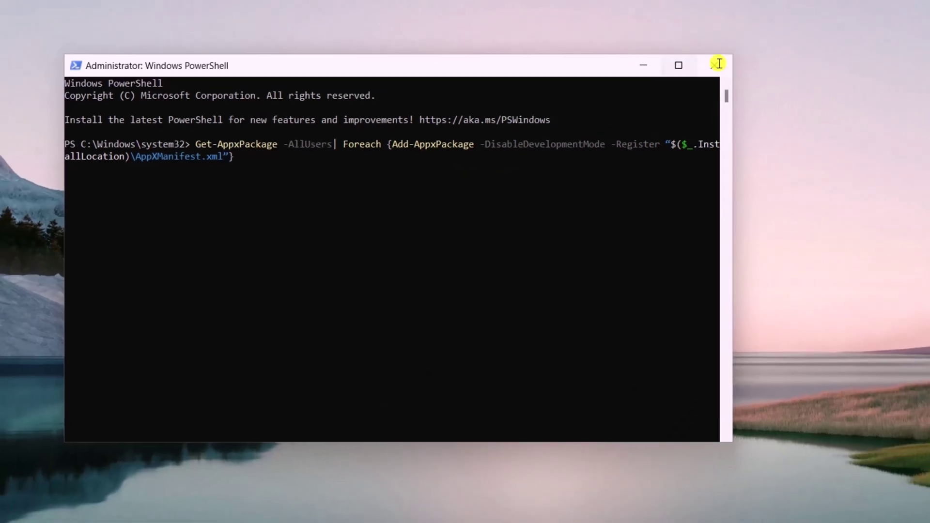
left_click(796, 34)
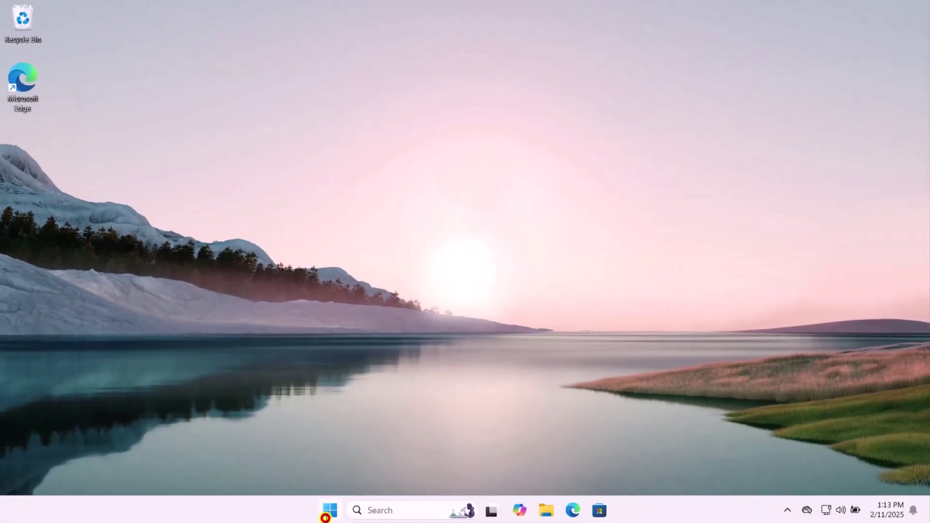